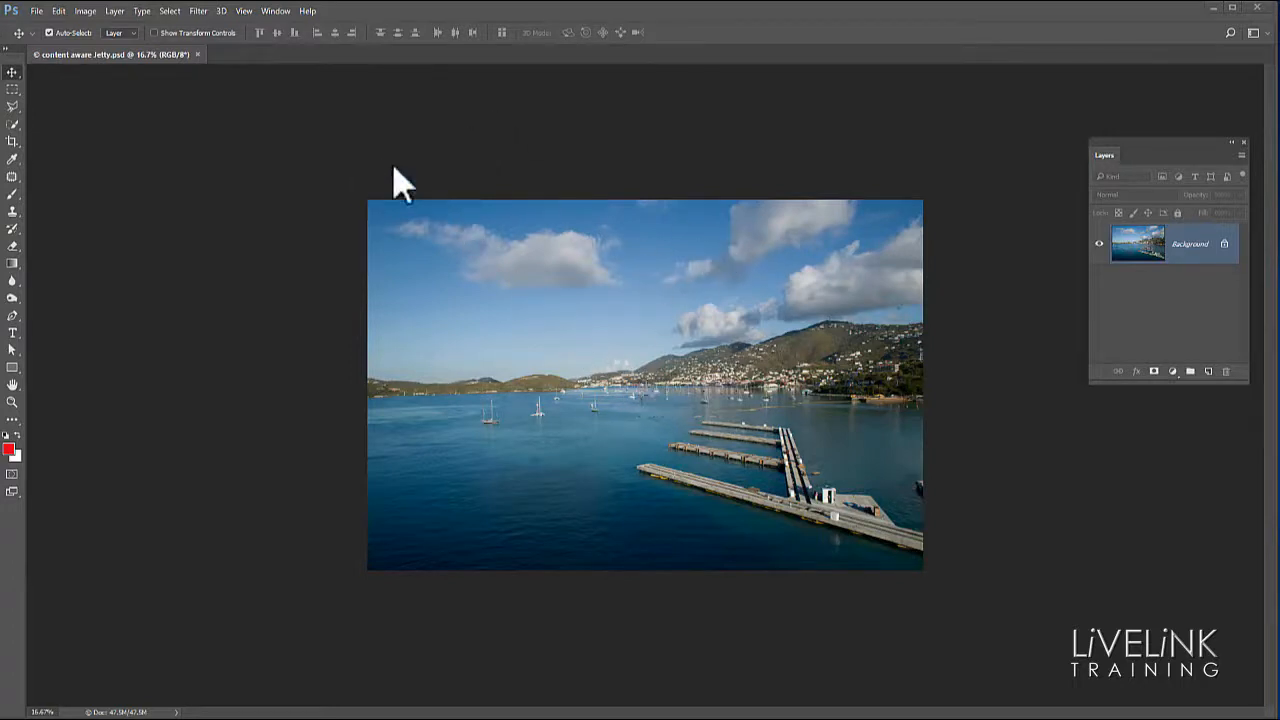
Show the existing guides over the jetty image, toggling them off and back on once
left_click(246, 12)
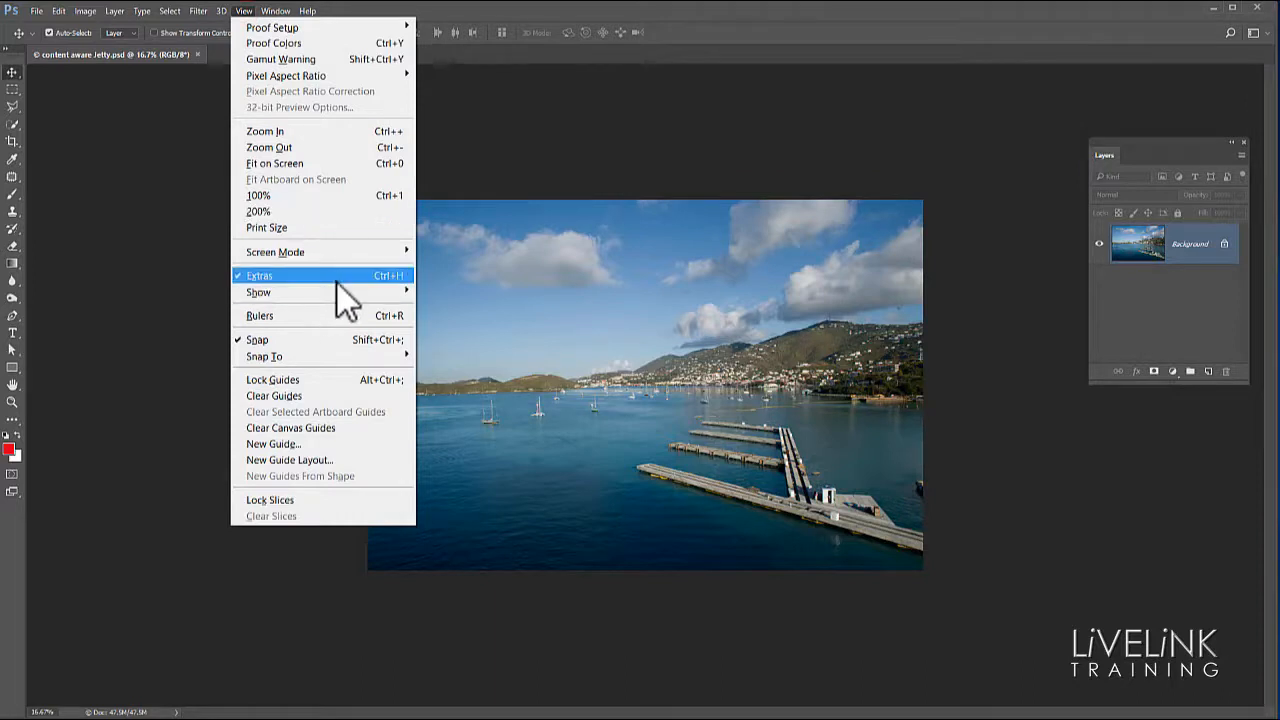
mouse_move(343, 292)
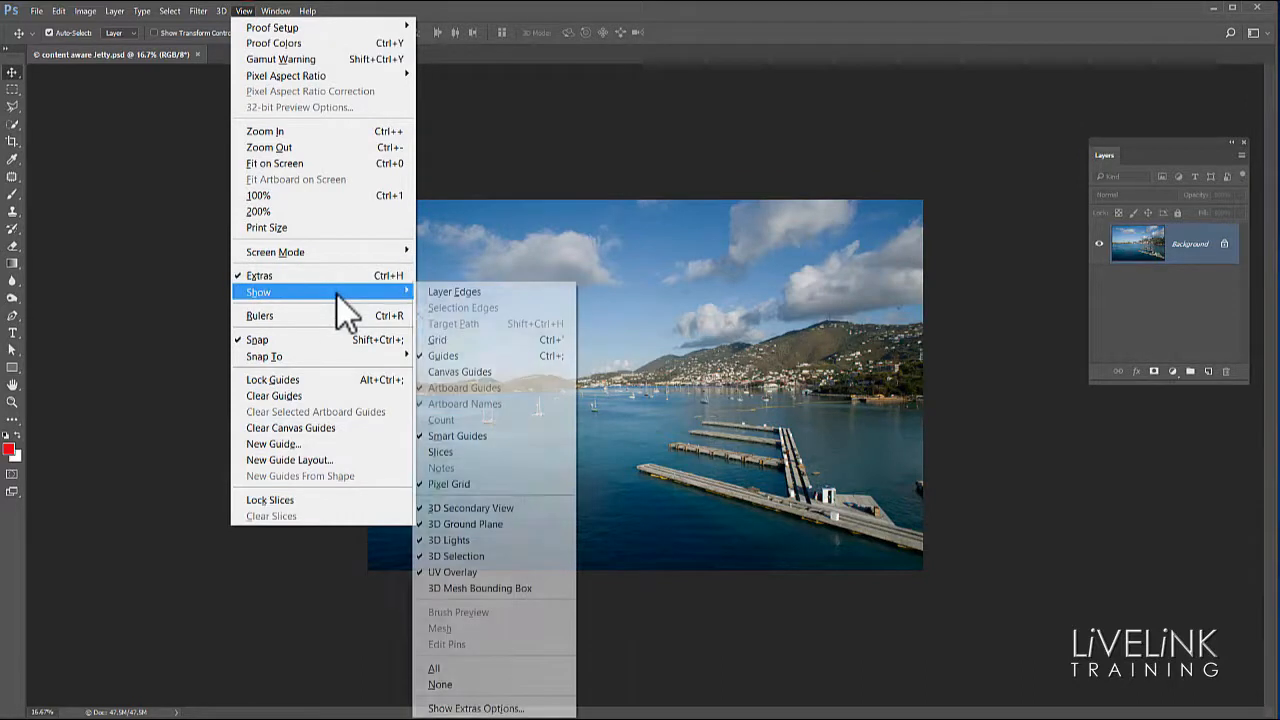
left_click(445, 356)
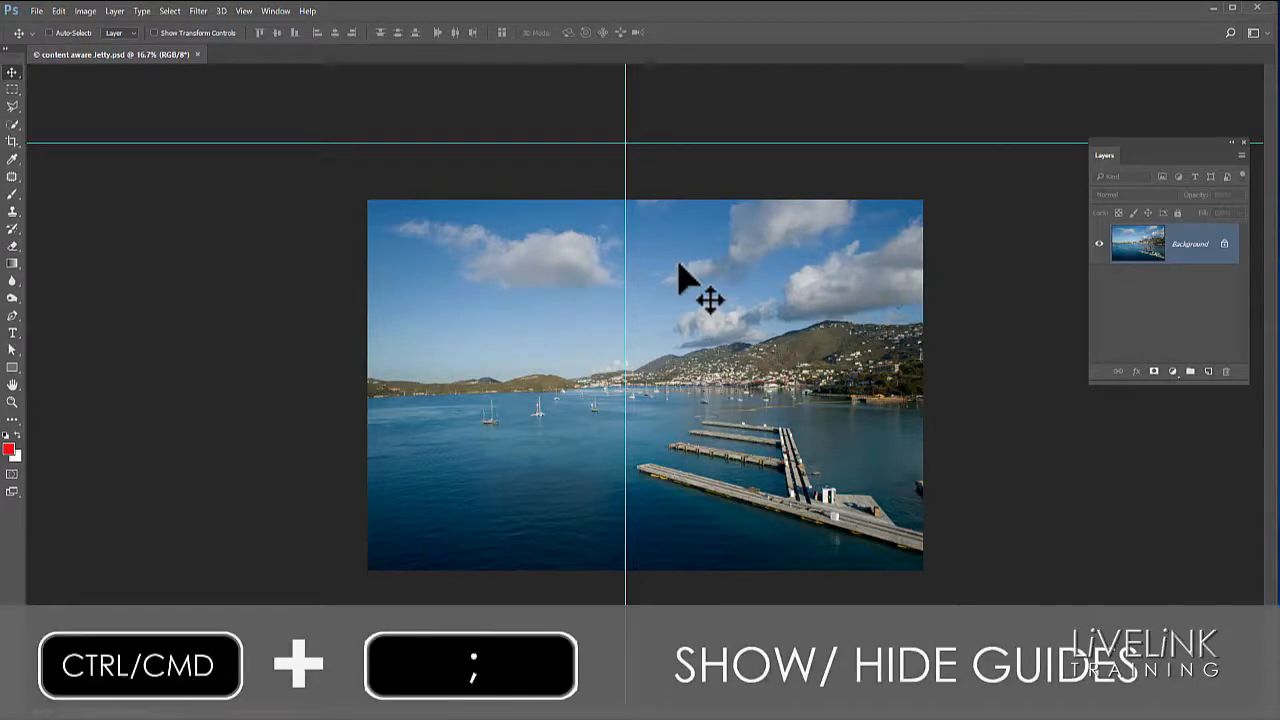
key("ctrl+semicolon")
key("ctrl+semicolon")
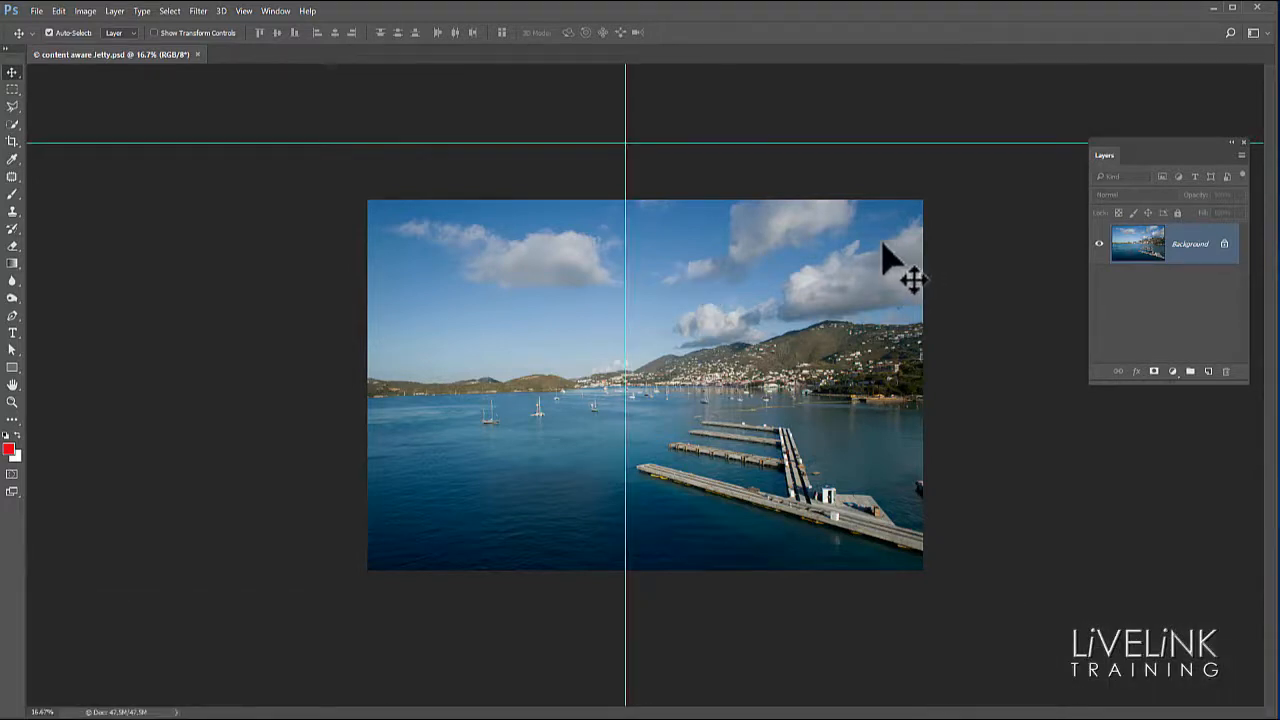
Move the Layers panel closer to the image, then unlock the Background layer and rename it Origonal
left_click_drag(1119, 141, 974, 217)
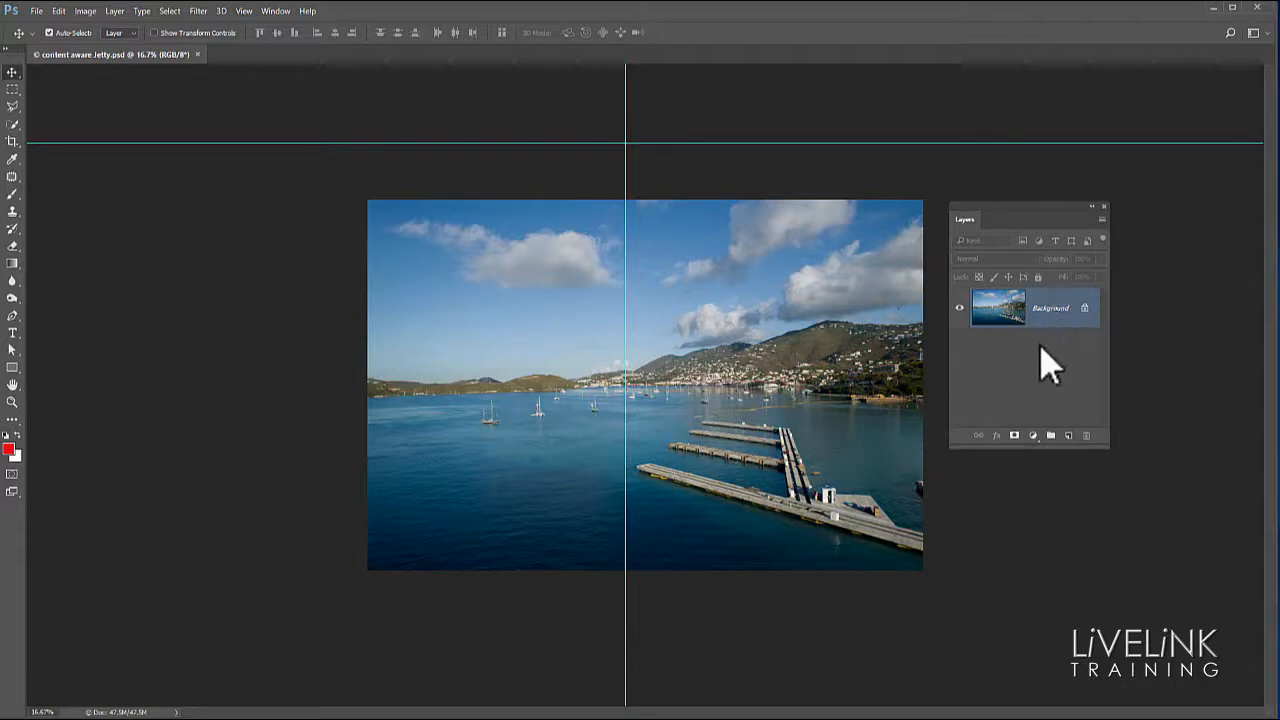
left_click(1085, 306)
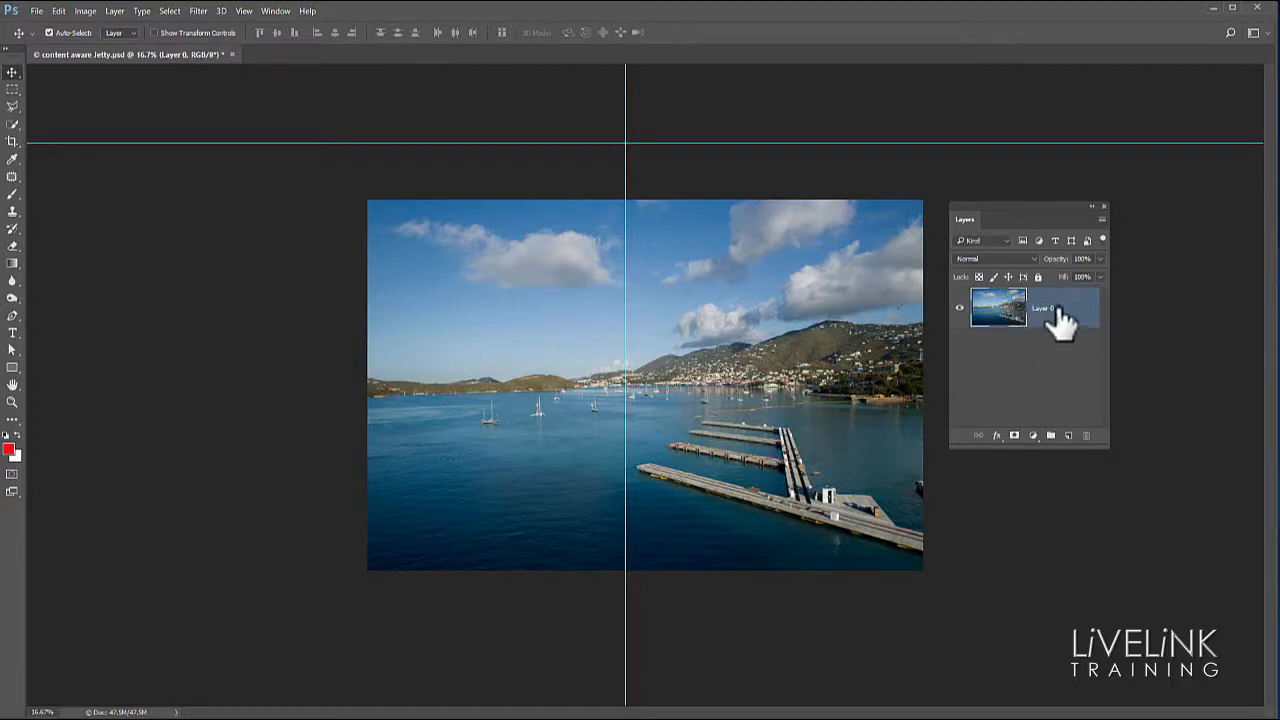
left_click(1040, 309)
double_click(1040, 309)
type("Original")
left_click(1058, 335)
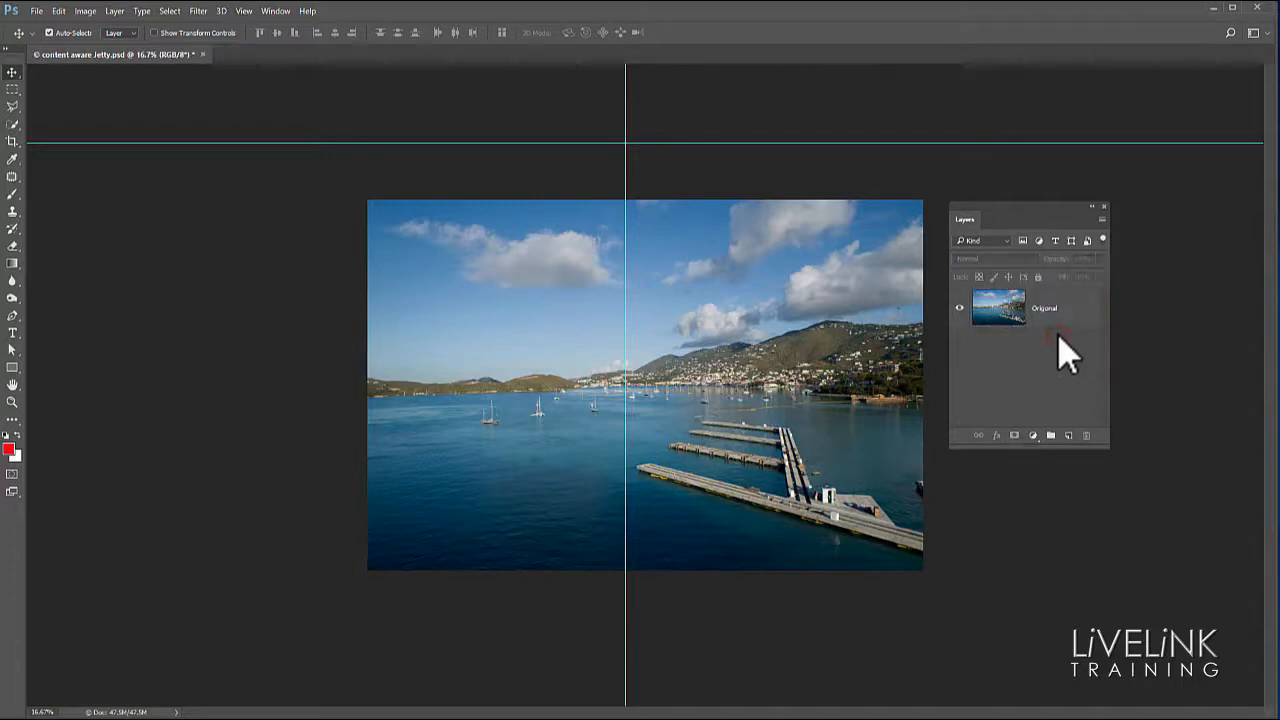
Duplicate the Origonal layer and name the copy Transform
left_click(1076, 316)
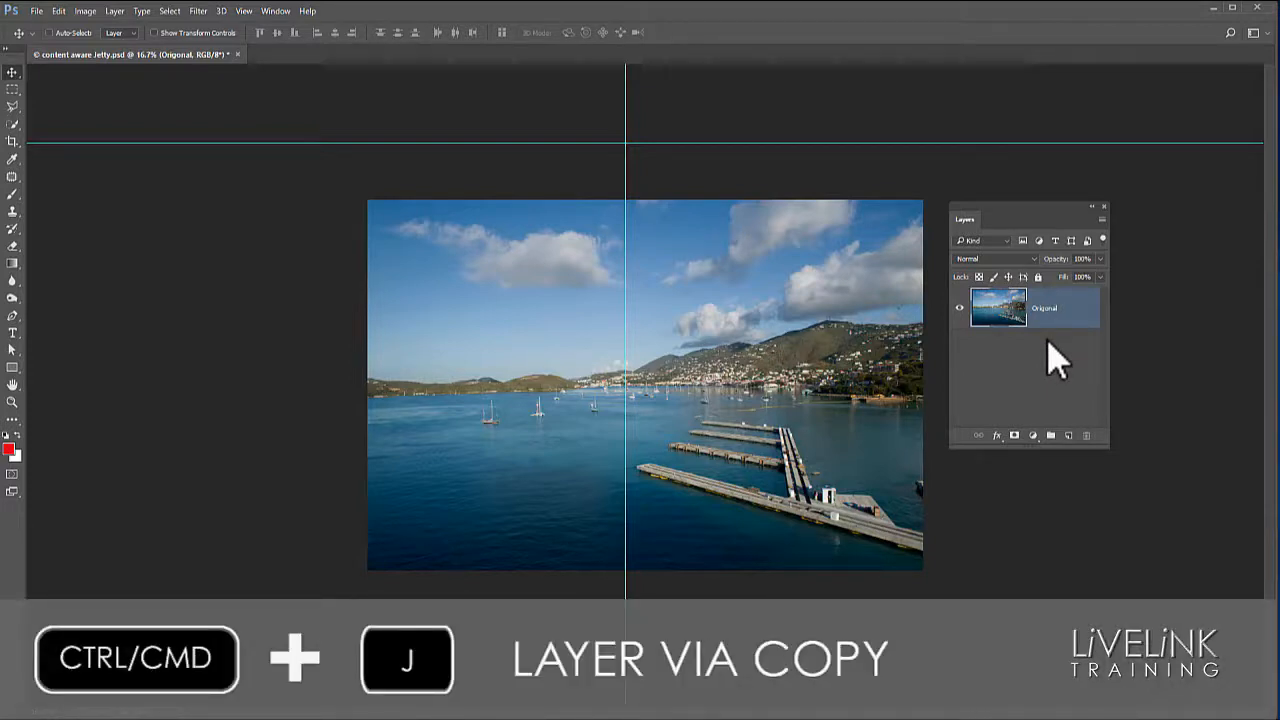
key("ctrl+j")
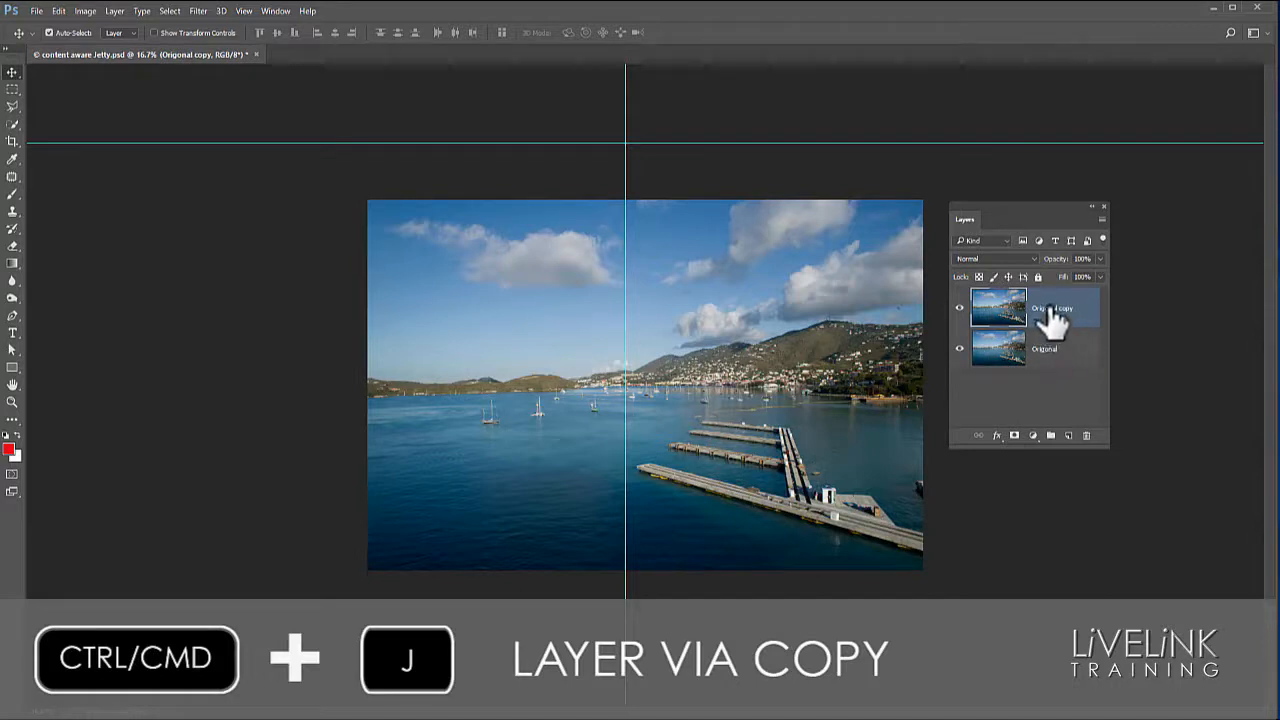
double_click(1065, 308)
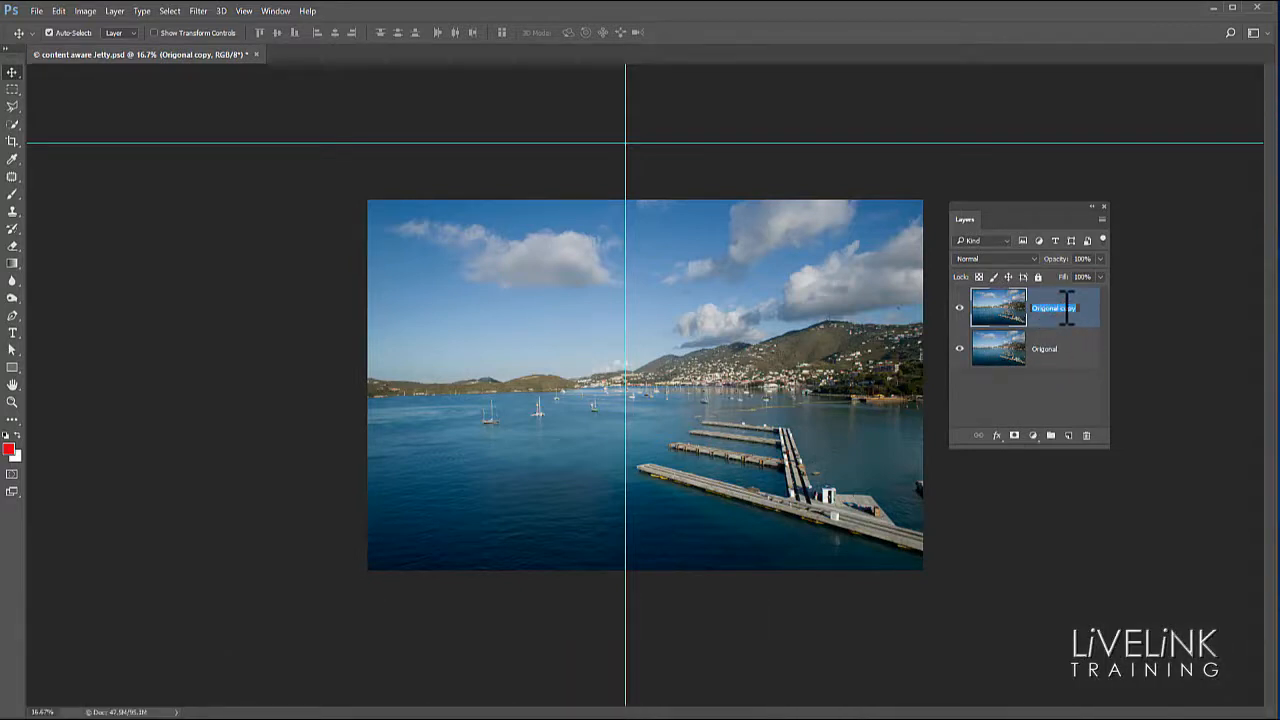
type("Tri")
key("Return")
Hide the Origonal layer and scale the Transform layer to the guides, 53.85% wide from its left edge and 115.14% high from its top
left_click(960, 350)
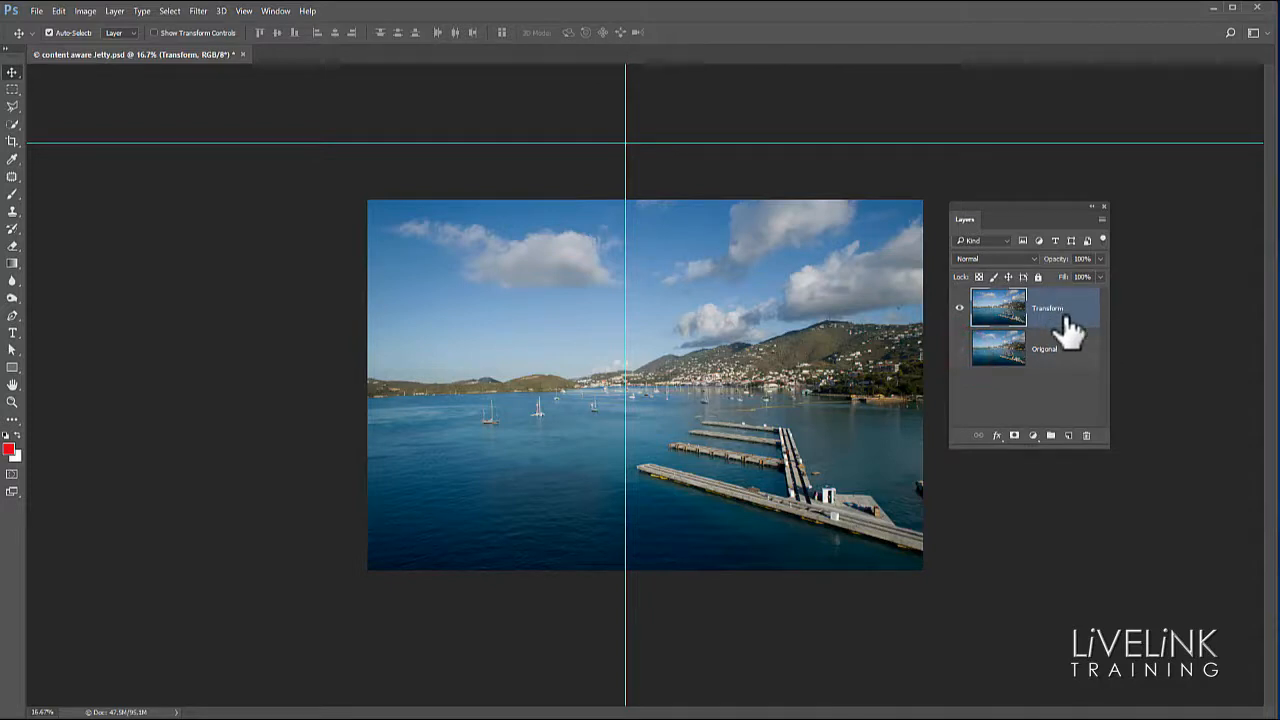
left_click(59, 11)
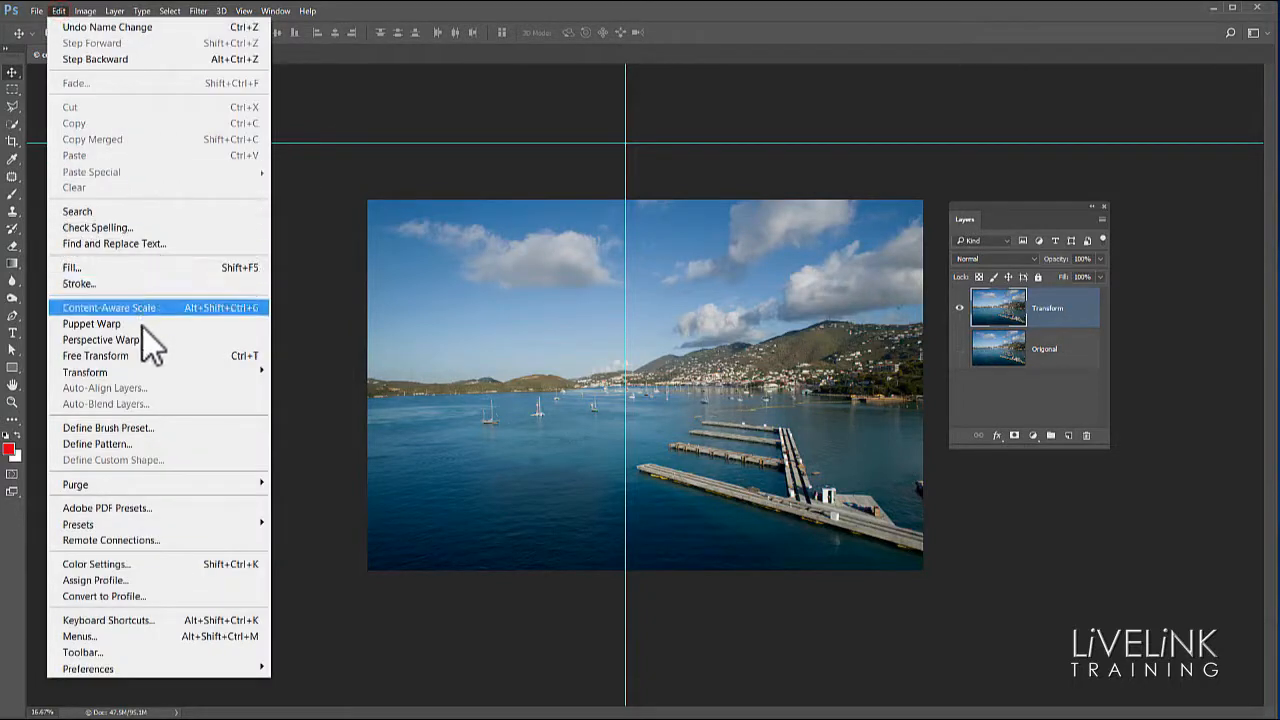
mouse_move(145, 376)
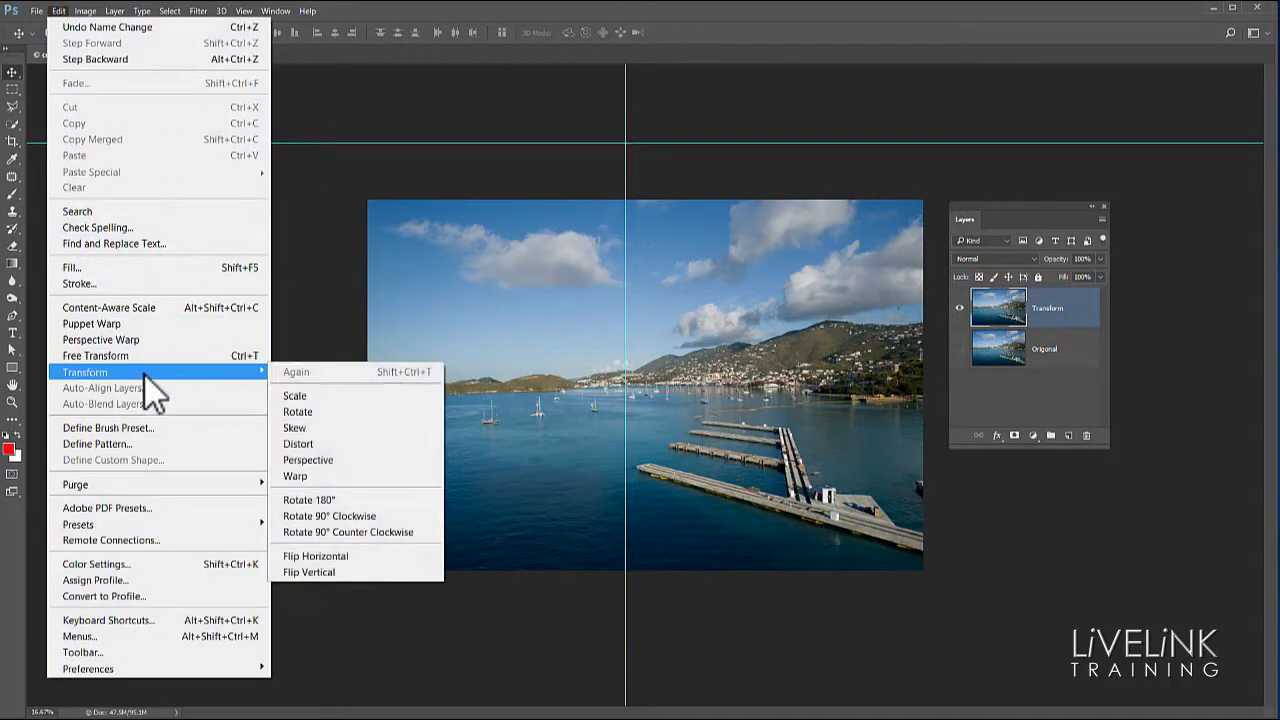
left_click(320, 402)
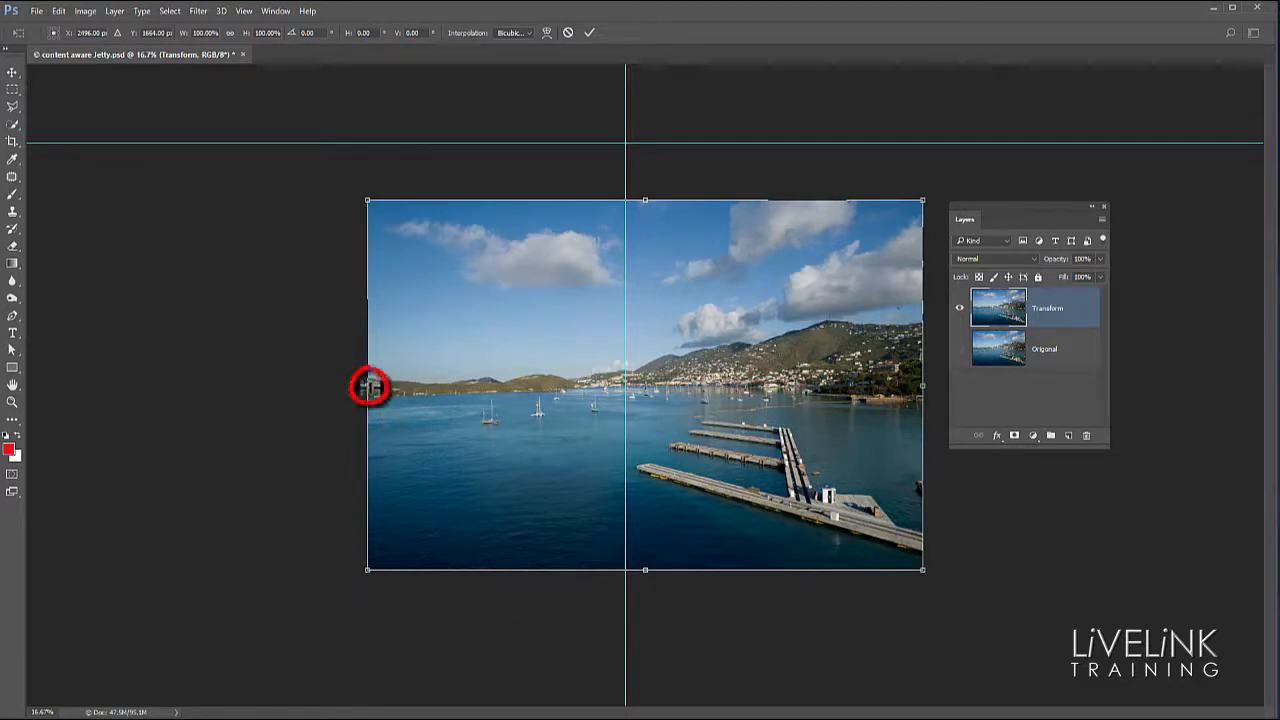
left_click_drag(369, 386, 627, 418)
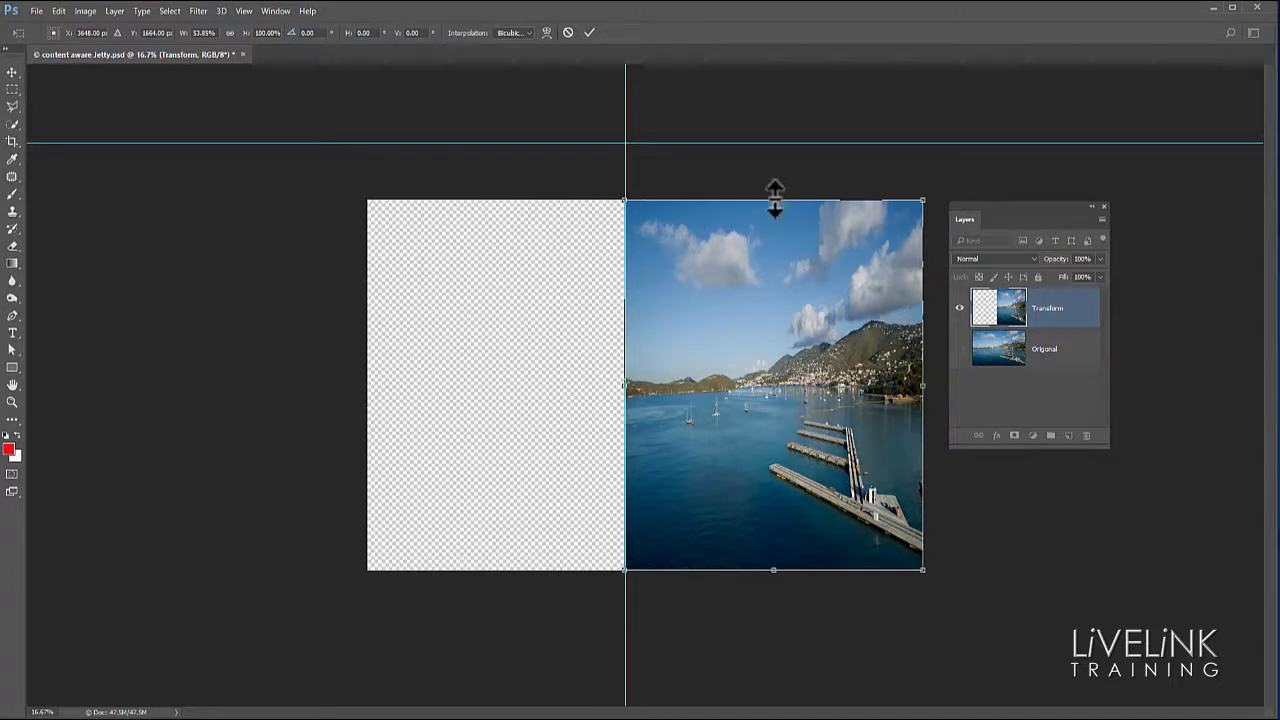
left_click_drag(775, 200, 778, 143)
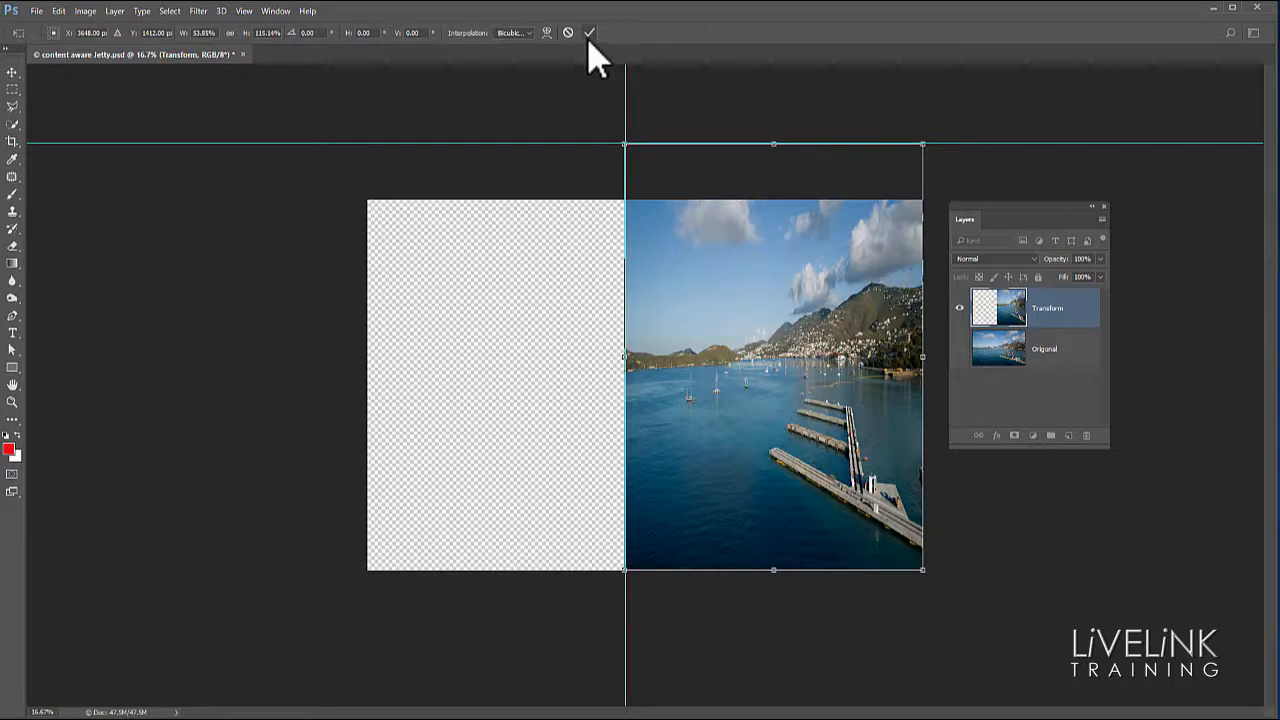
double_click(735, 317)
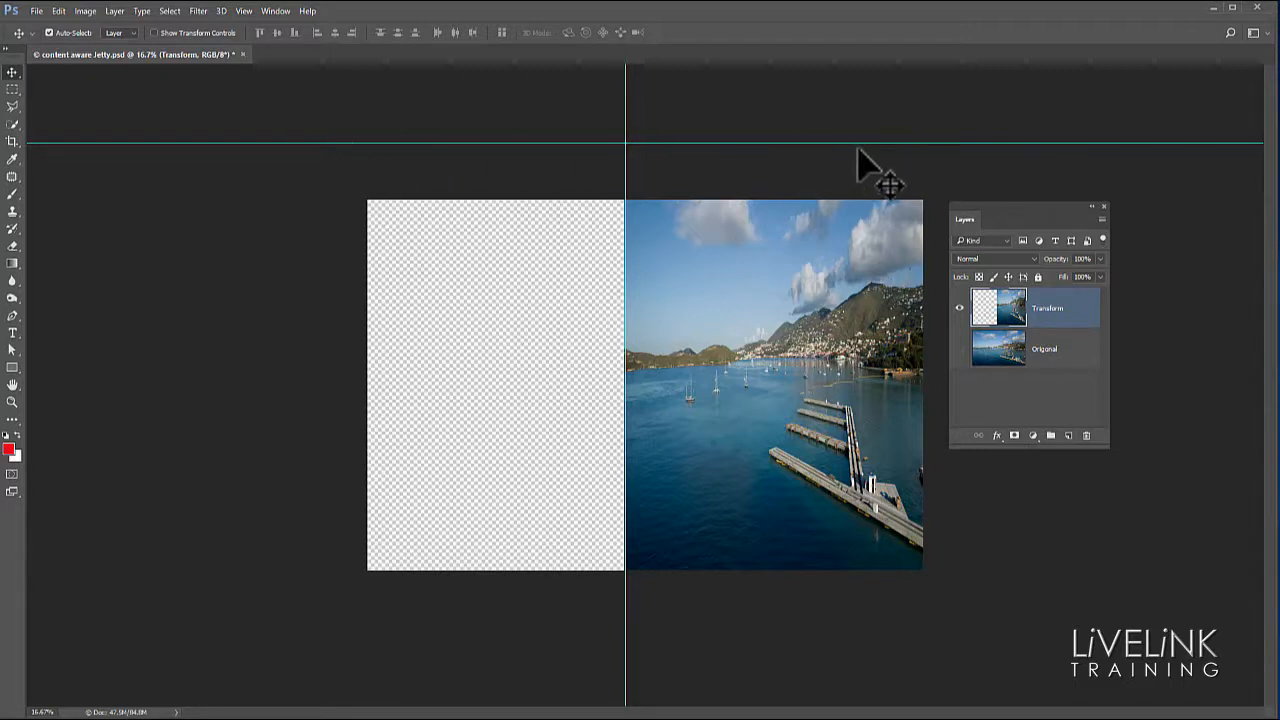
Extend the canvas with Reveal All, and display the Origonal layer instead of the Transform layer
left_click(86, 14)
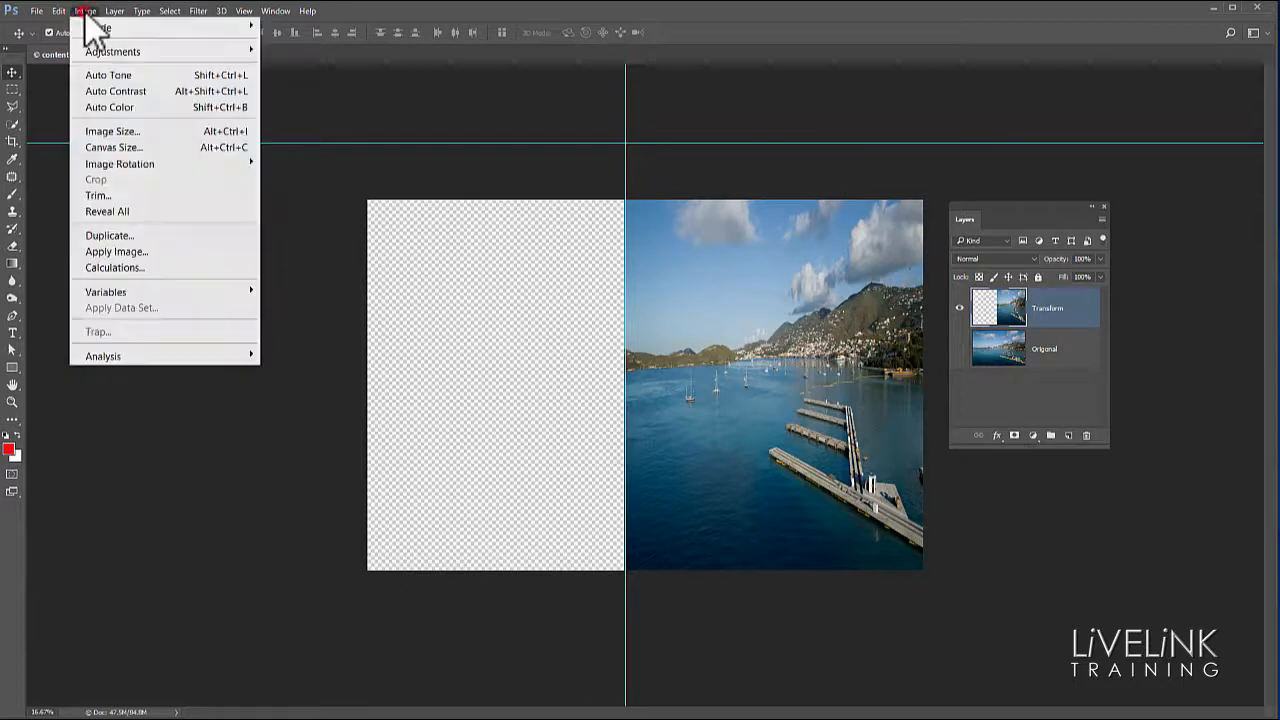
left_click(163, 212)
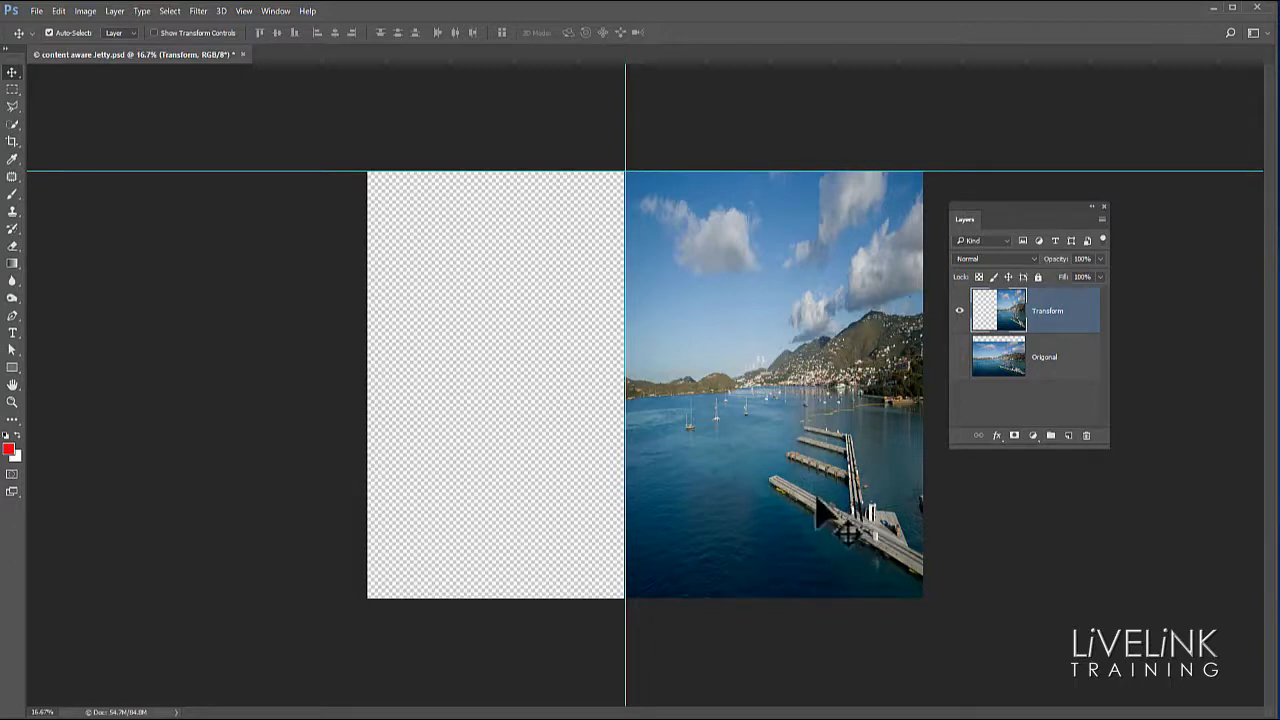
left_click(959, 356)
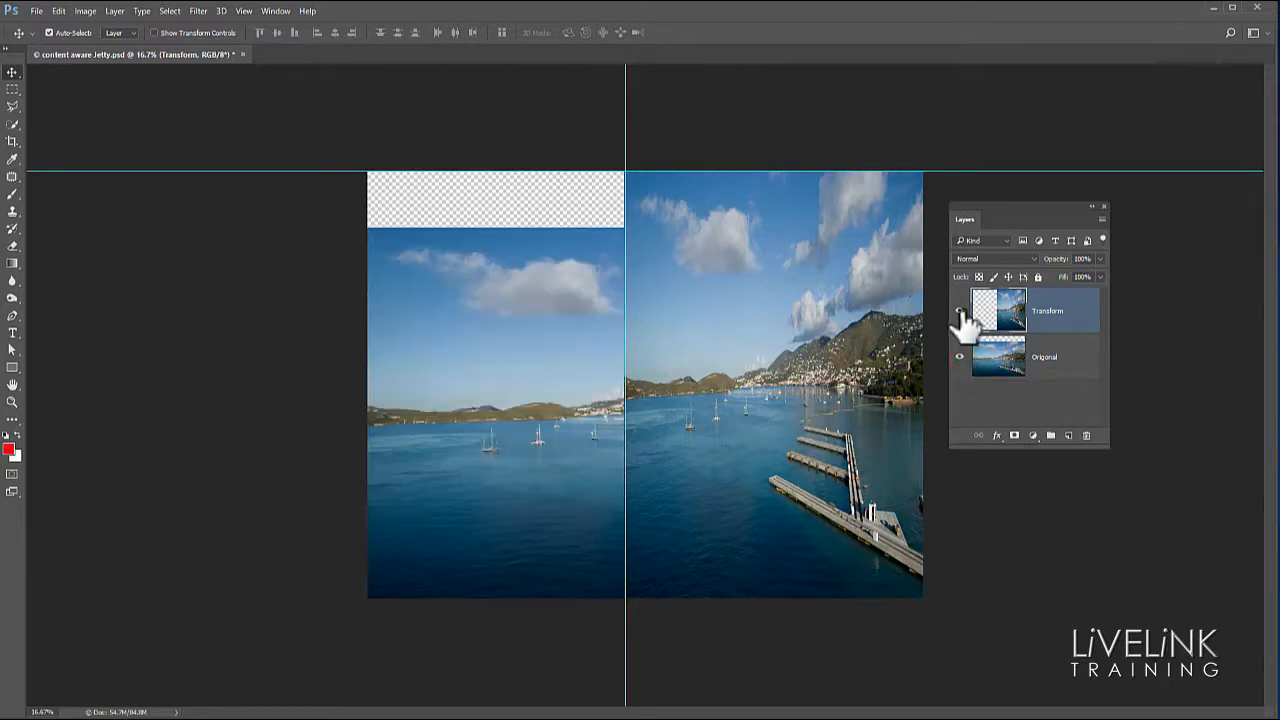
left_click(960, 312)
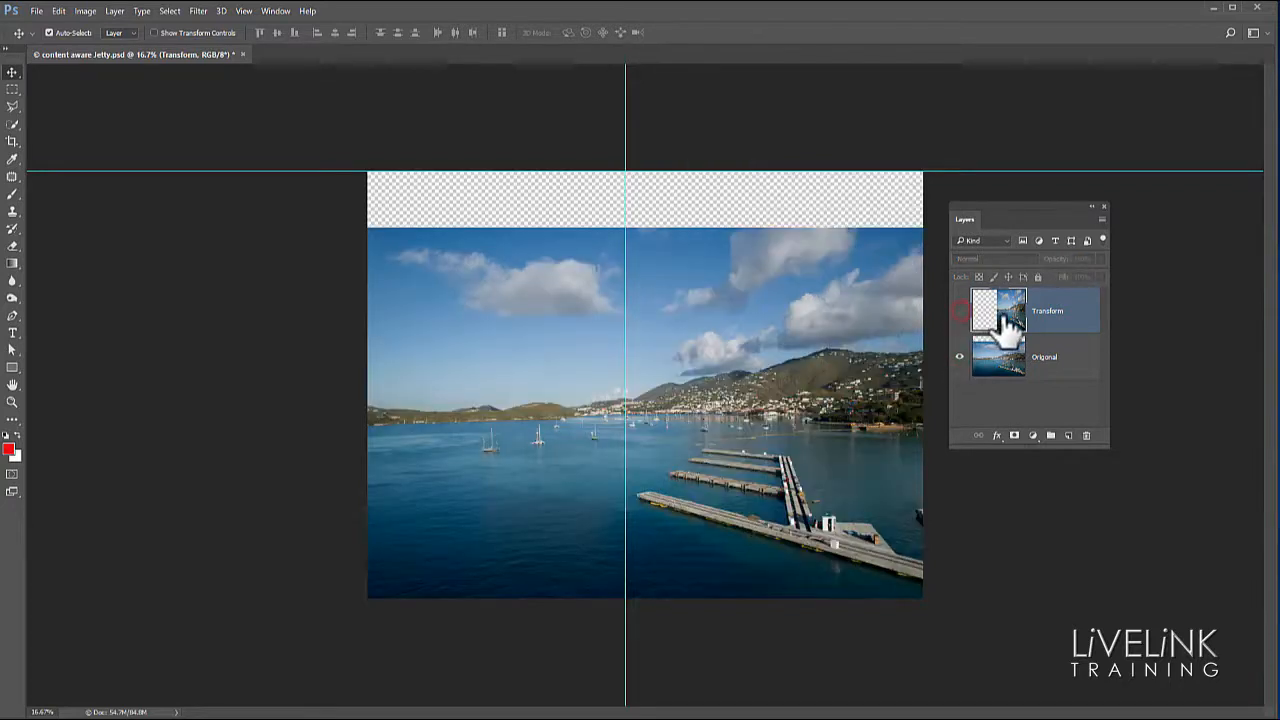
Duplicate the Origonal layer as CA and hide the Origonal layer
left_click(1065, 375)
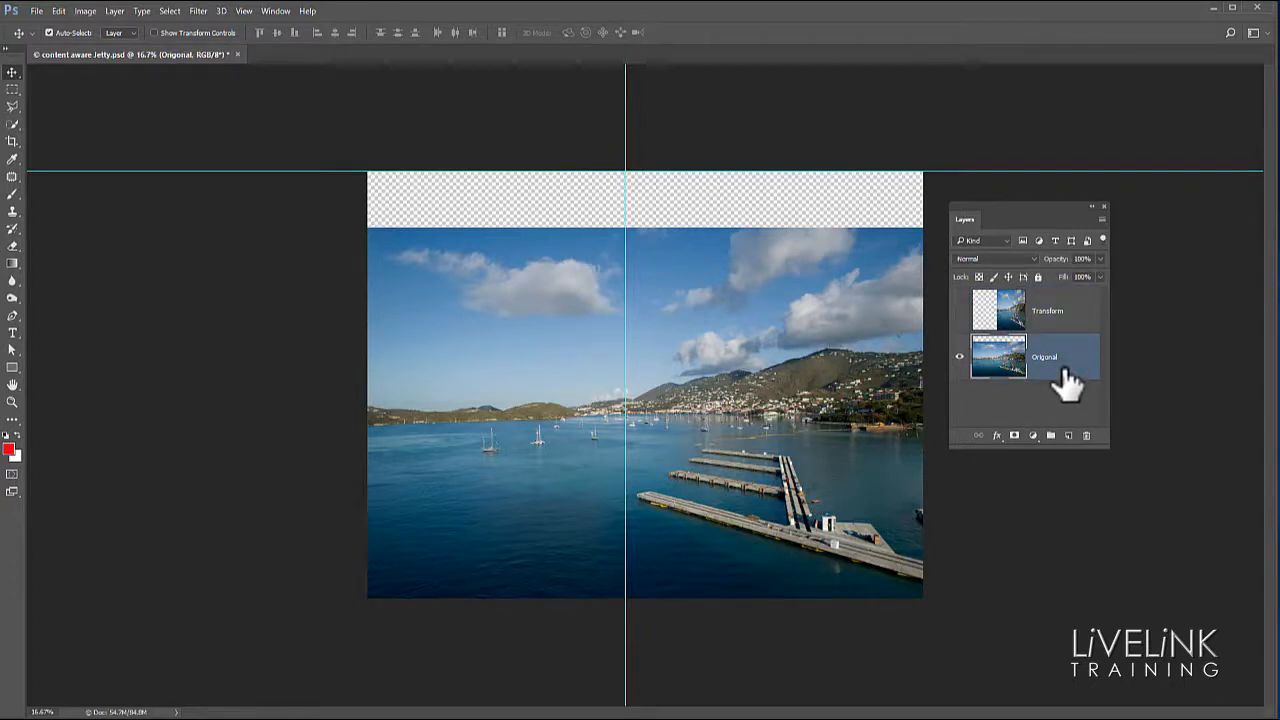
key("ctrl+j")
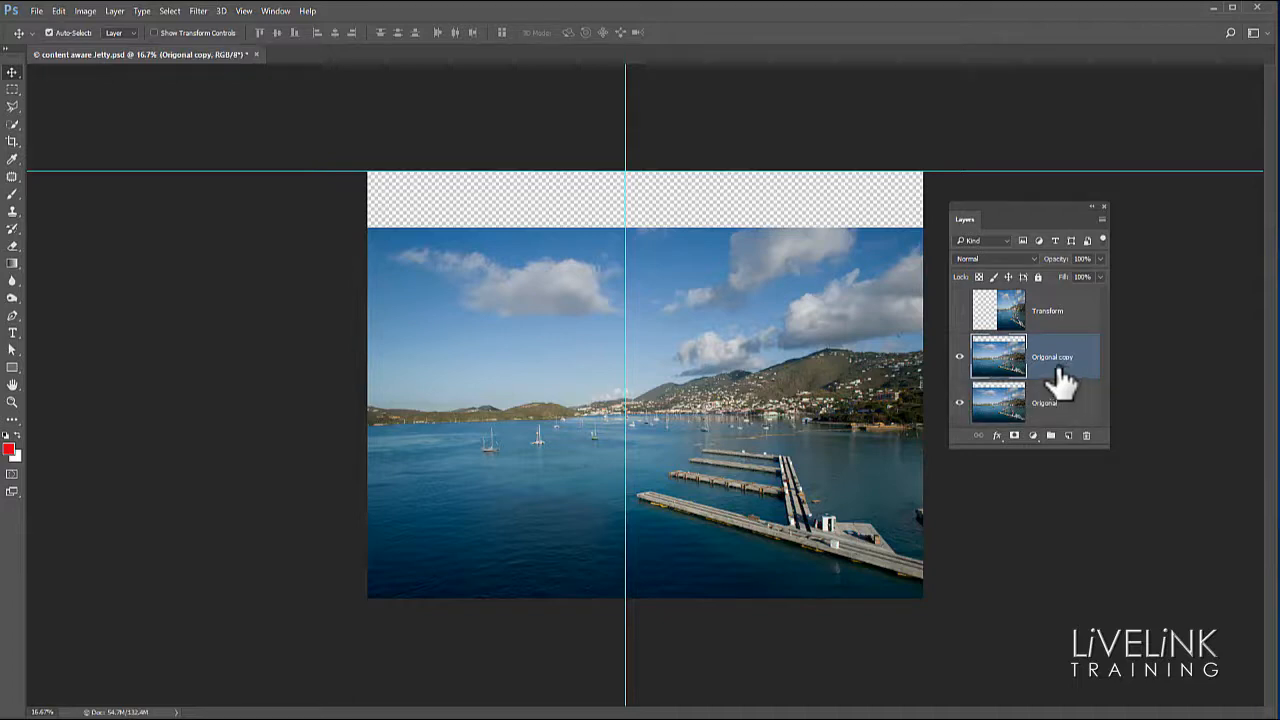
double_click(1048, 358)
left_click(1072, 376)
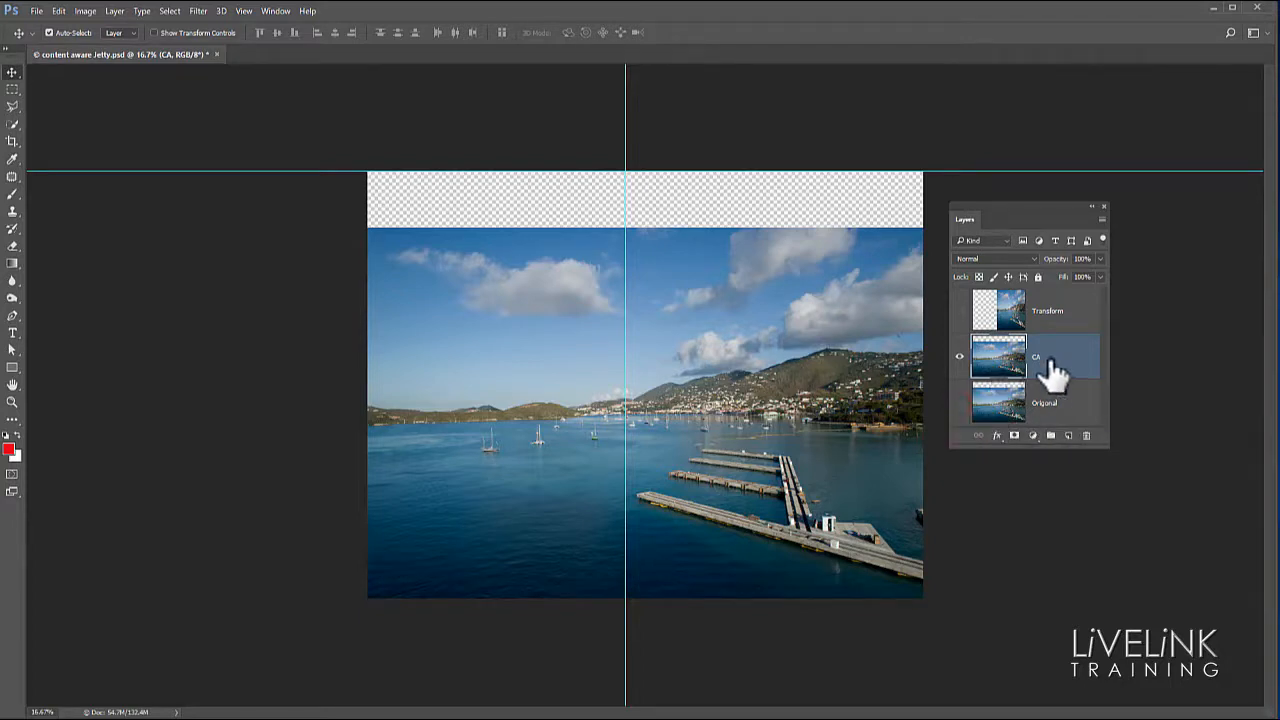
Apply Content-Aware Scale to the CA layer up to the guides, 53.53% wide from its left edge and 115.14% high from its top
left_click(58, 11)
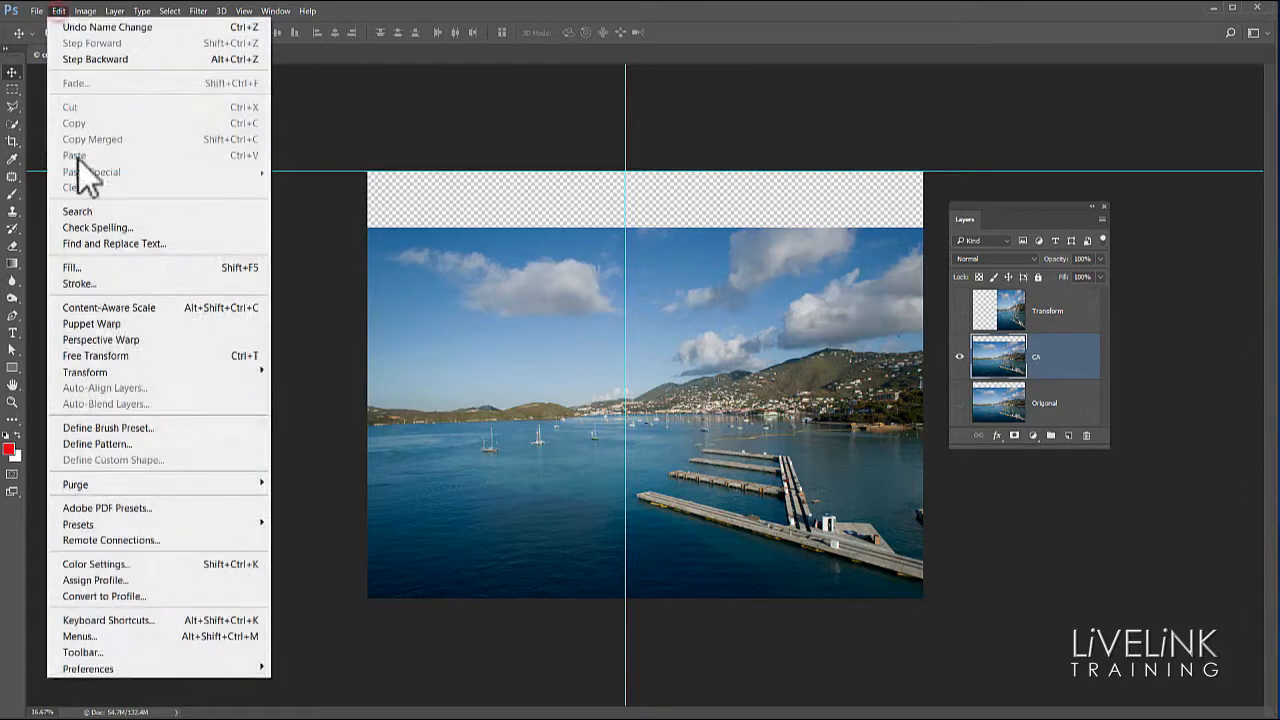
left_click(127, 311)
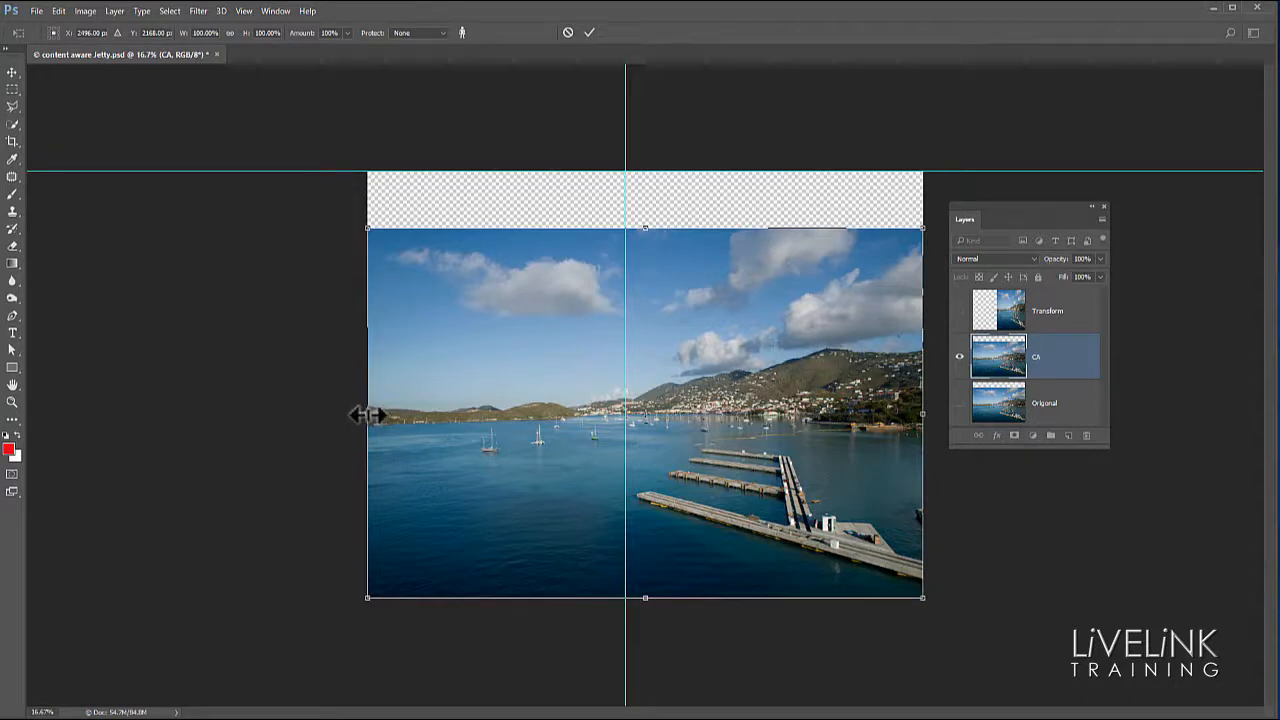
left_click_drag(367, 414, 626, 460)
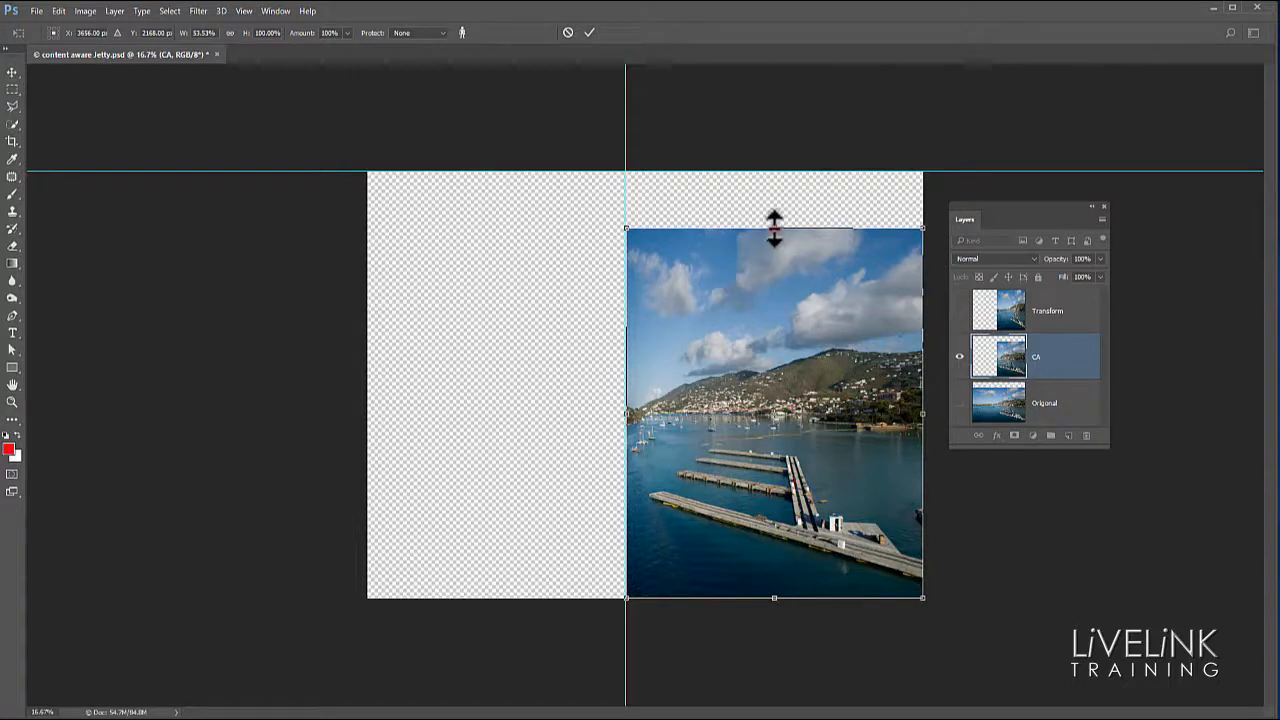
left_click_drag(774, 229, 765, 172)
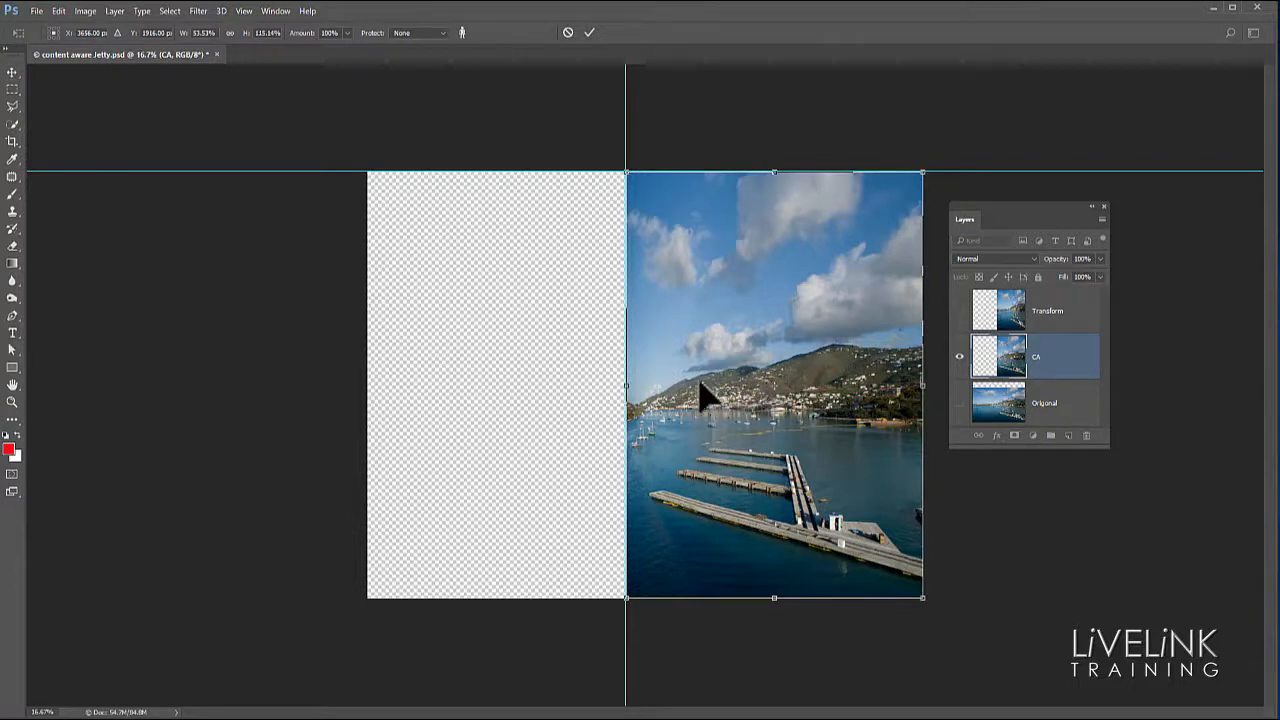
double_click(766, 357)
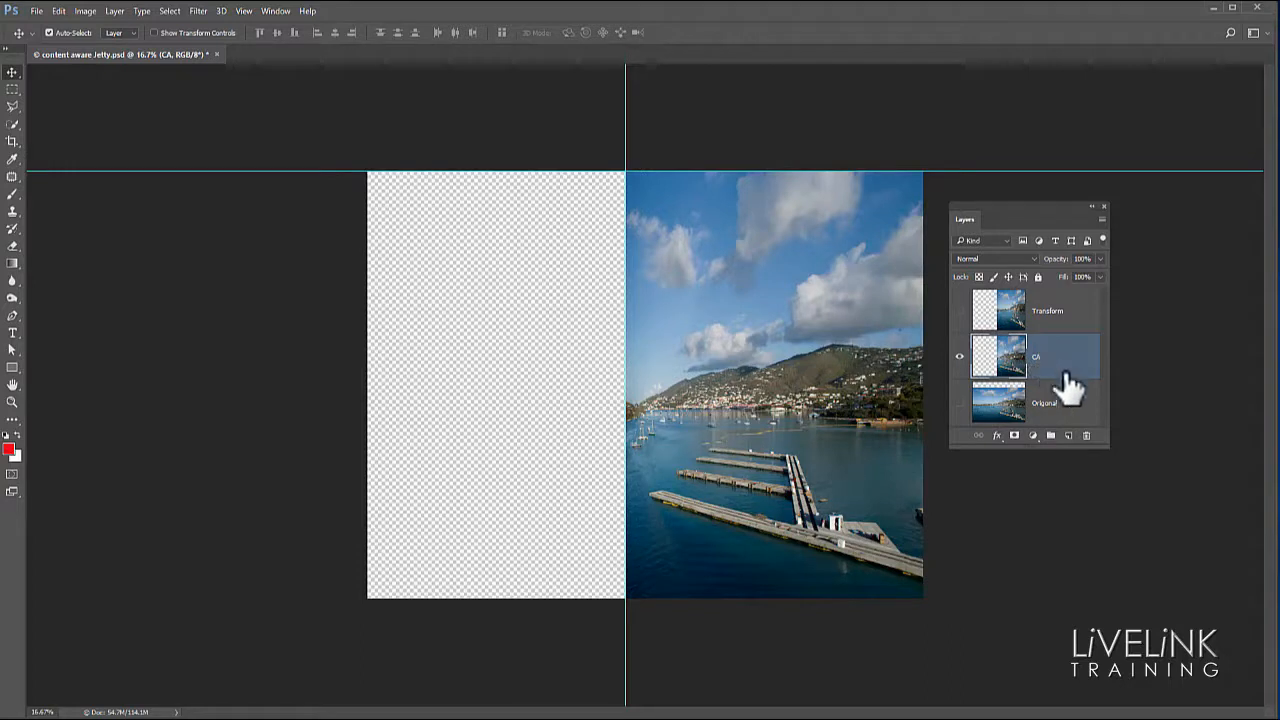
Compare the Transform and CA versions against the Origonal layer by switching layer visibility, leaving only CA shown
left_click(959, 358)
left_click(959, 403)
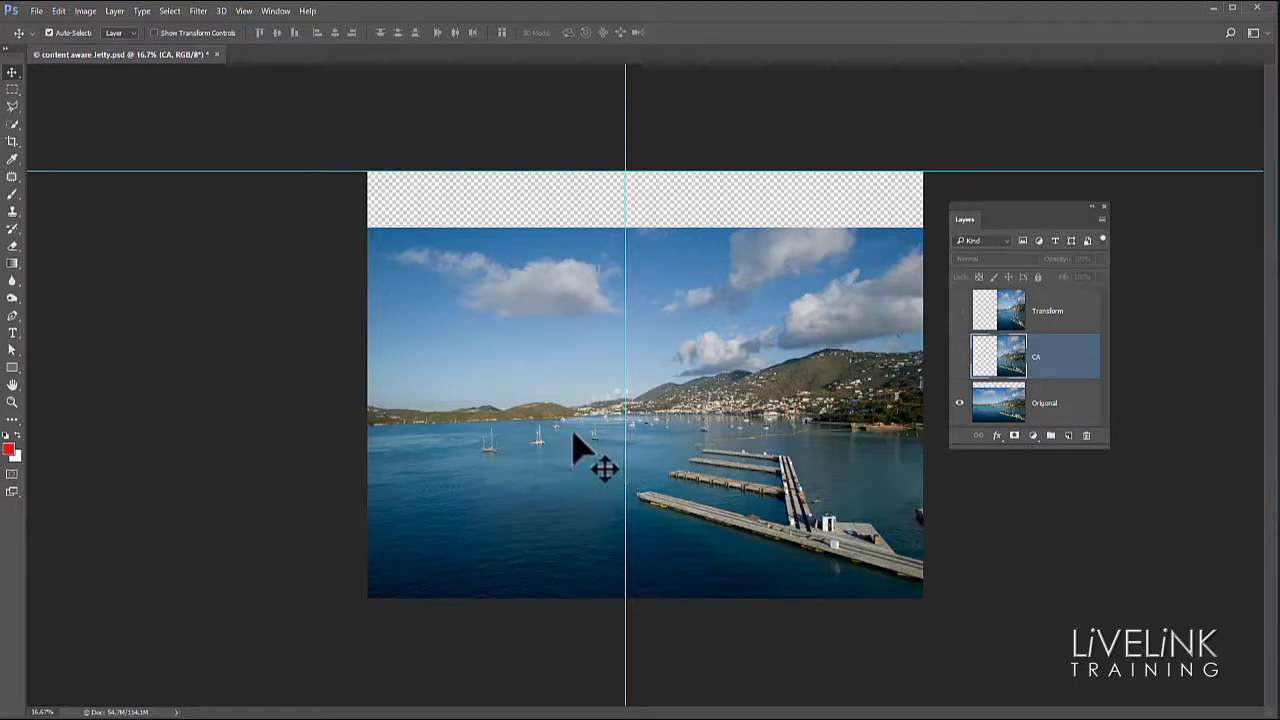
left_click(958, 311)
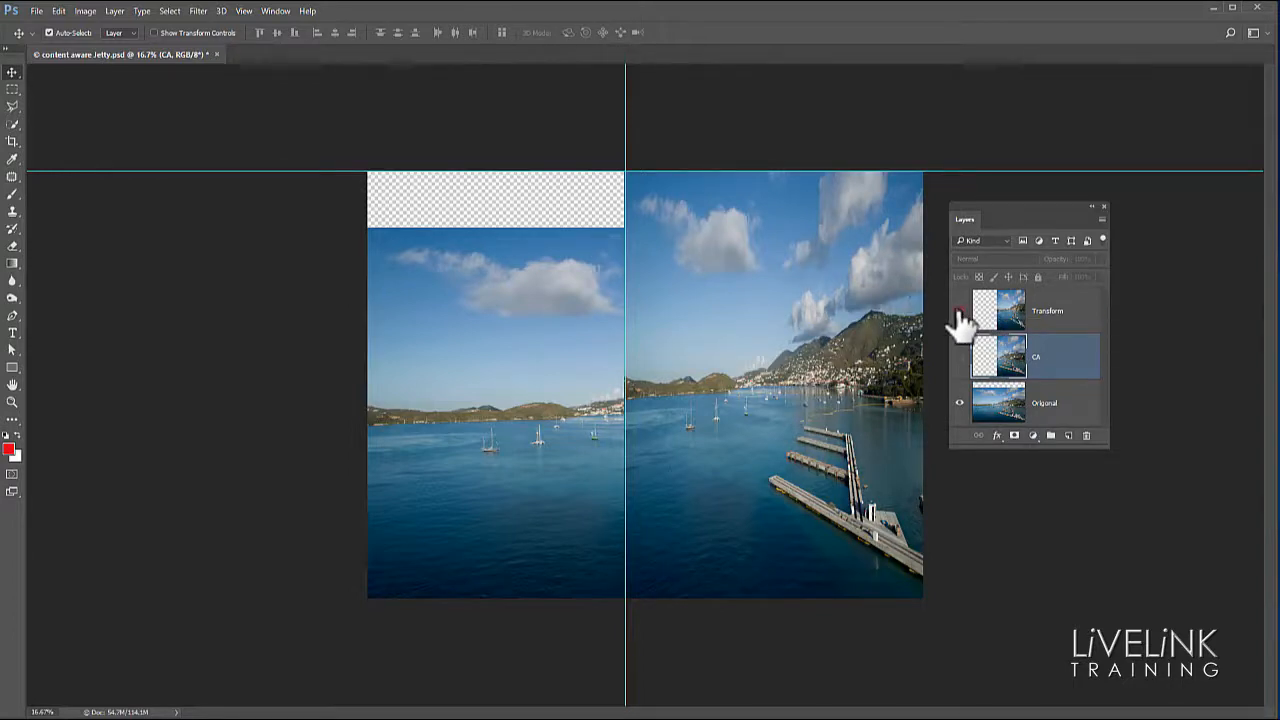
left_click(960, 311)
left_click(960, 357)
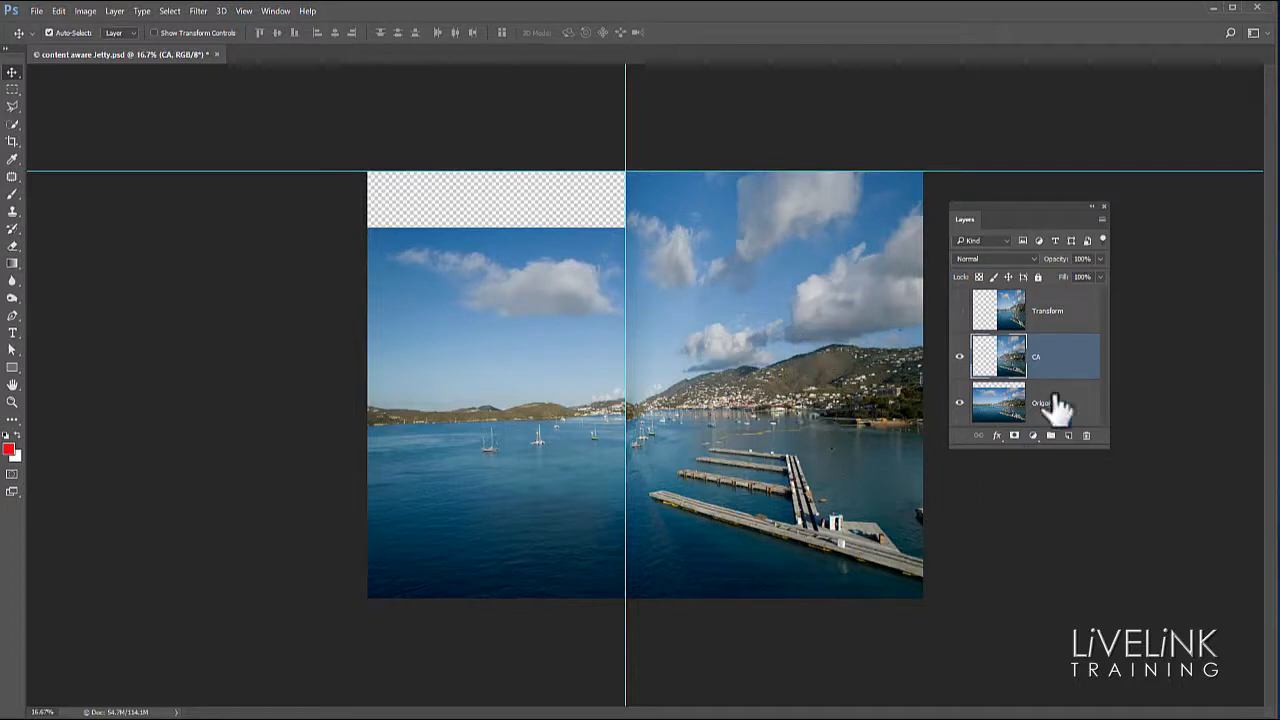
left_click(959, 402)
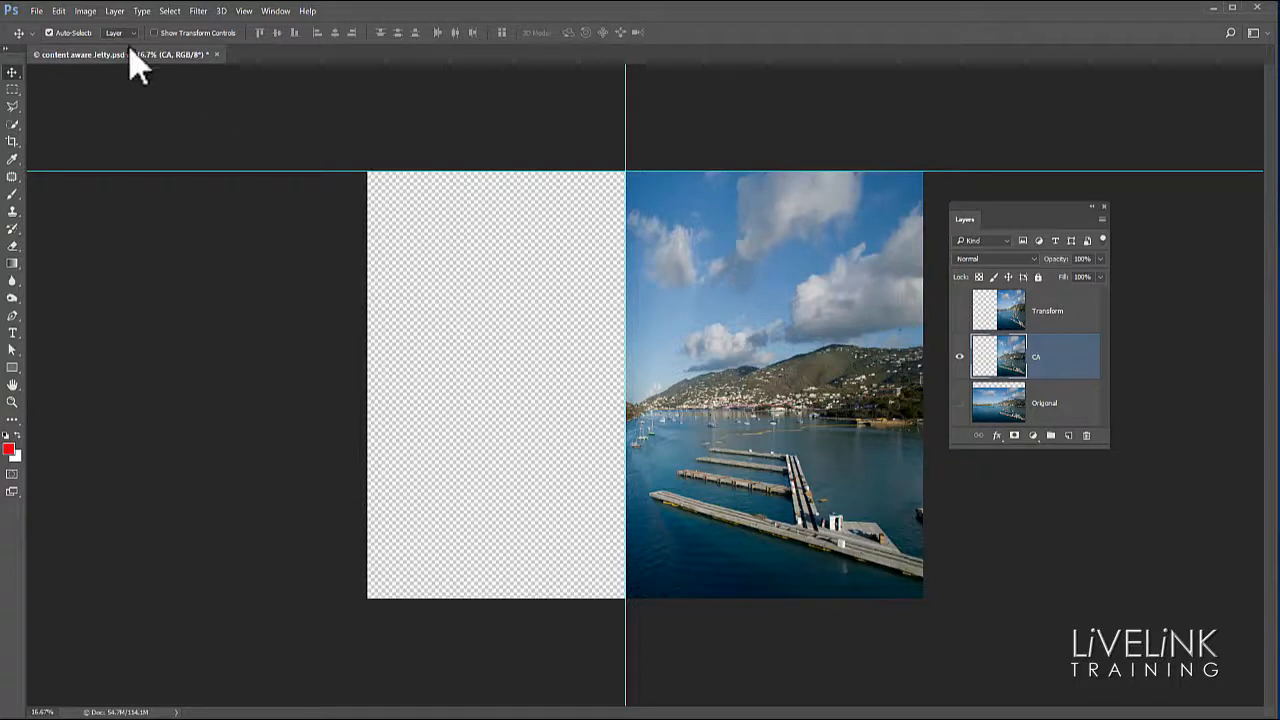
Trim the canvas to the CA image based on transparent pixels, on the top, bottom, left and right
left_click(86, 12)
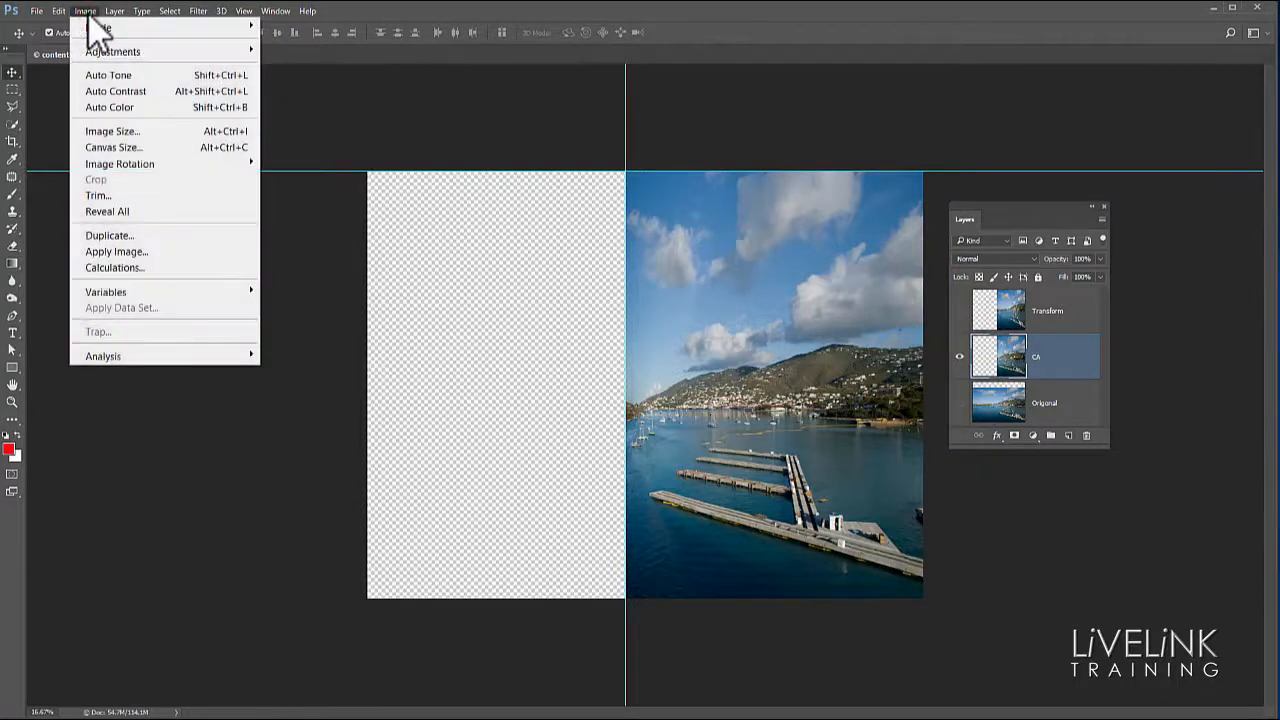
left_click(180, 196)
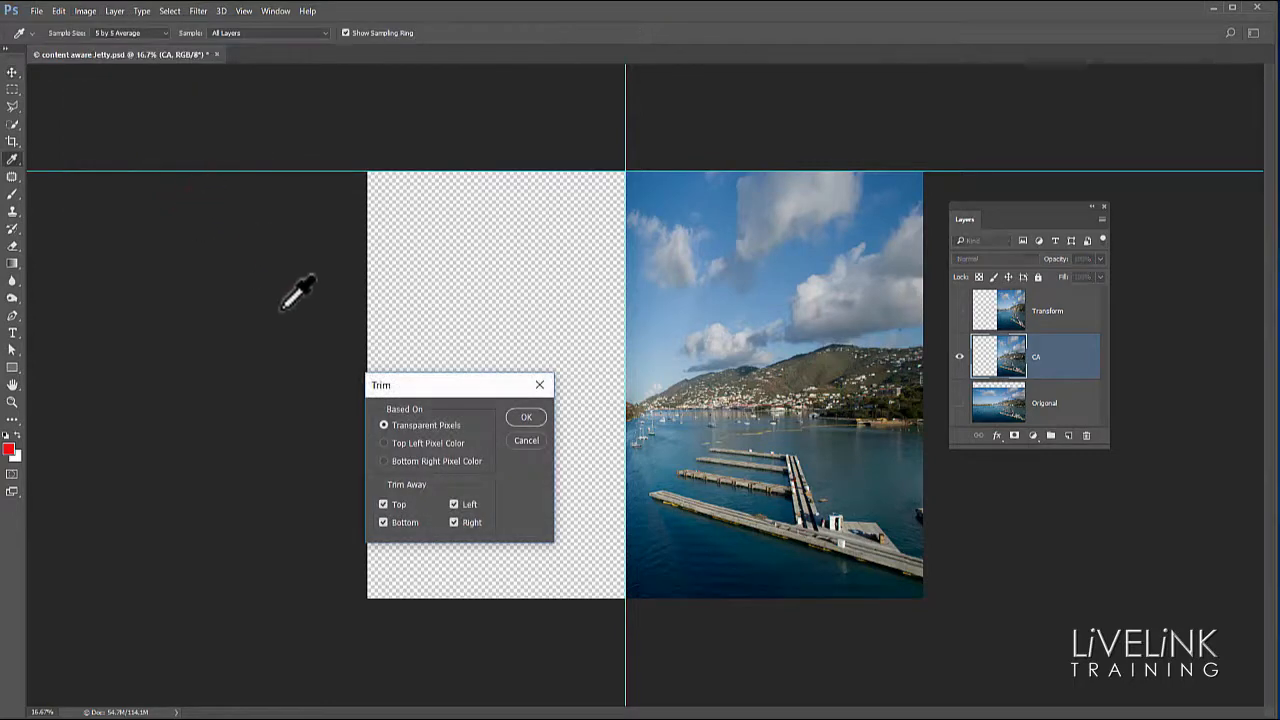
left_click_drag(443, 386, 229, 228)
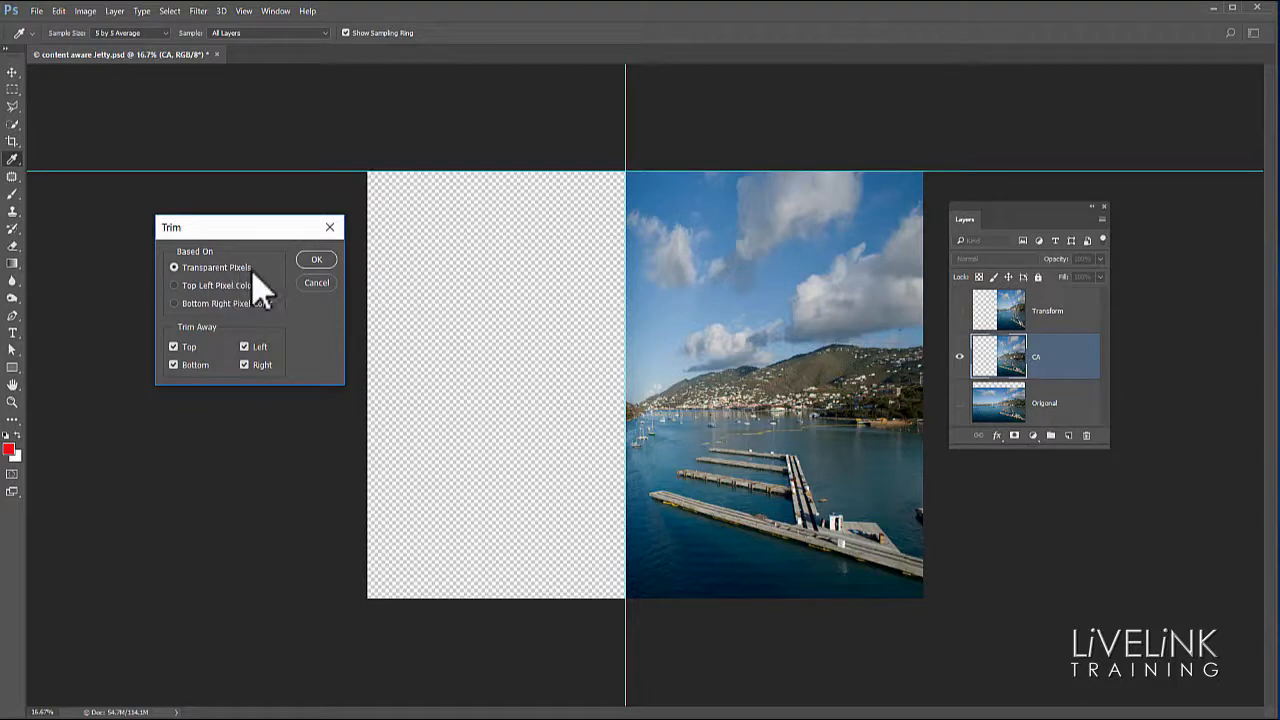
left_click(316, 261)
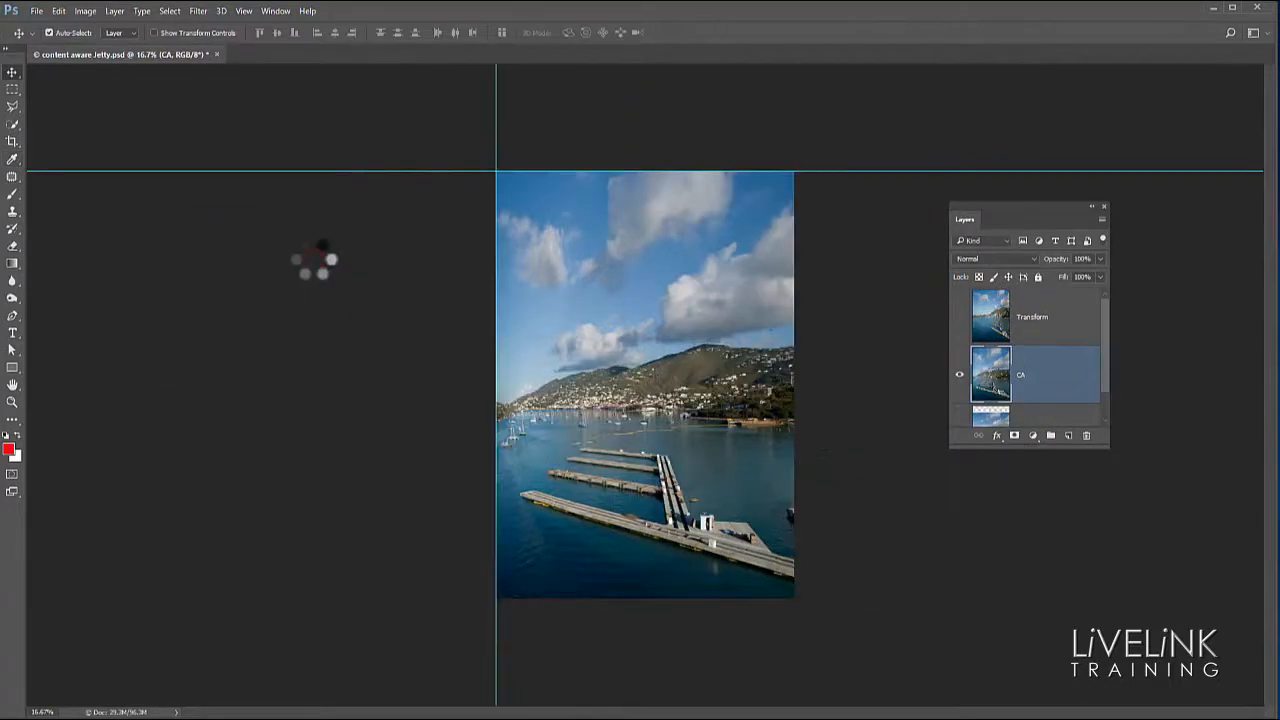